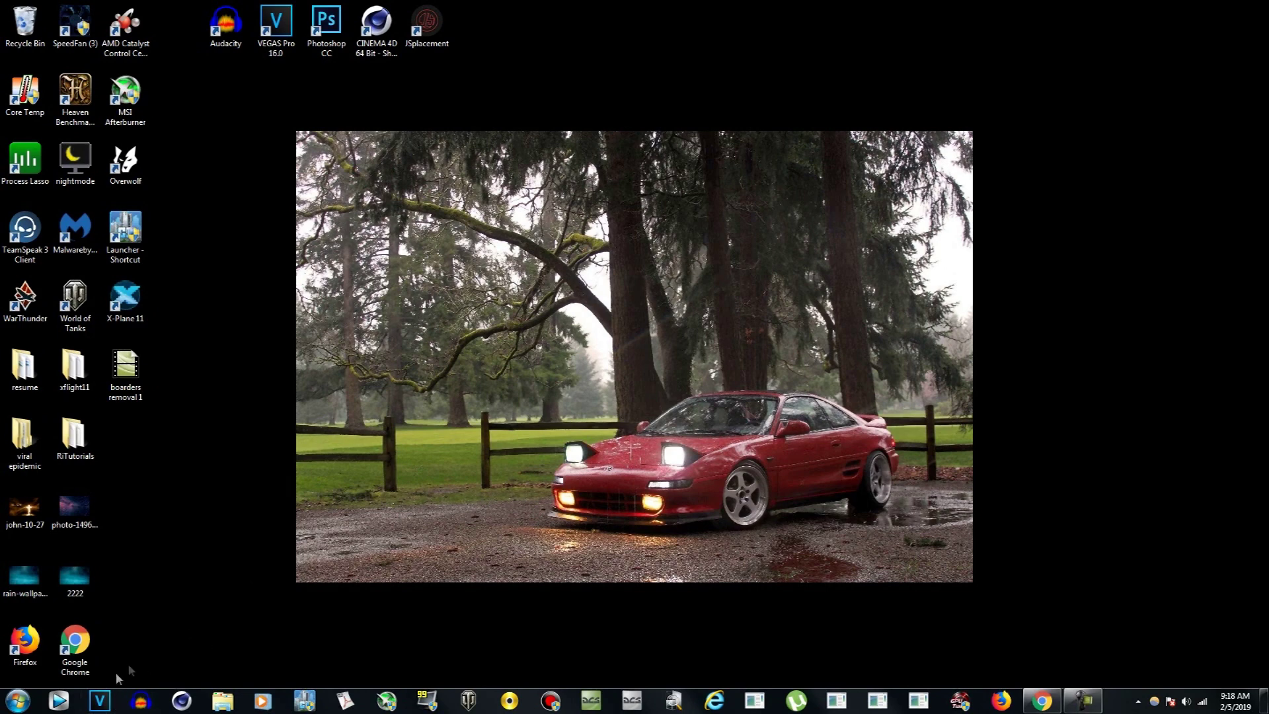
Launch VEGAS Pro 16.0 with an empty Untitled project, then minimize it to the desktop.
{"action": "left_click", "coordinate": [100, 699]}
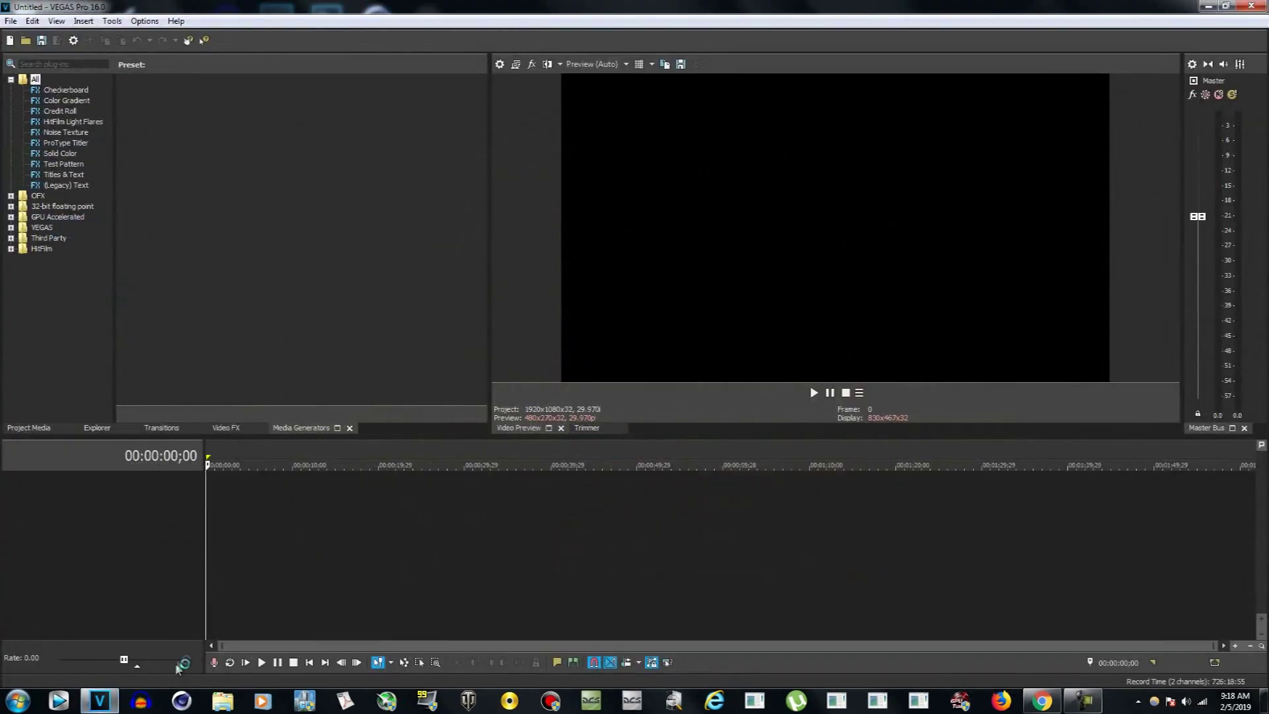
{"action": "left_click", "coordinate": [1197, 10]}
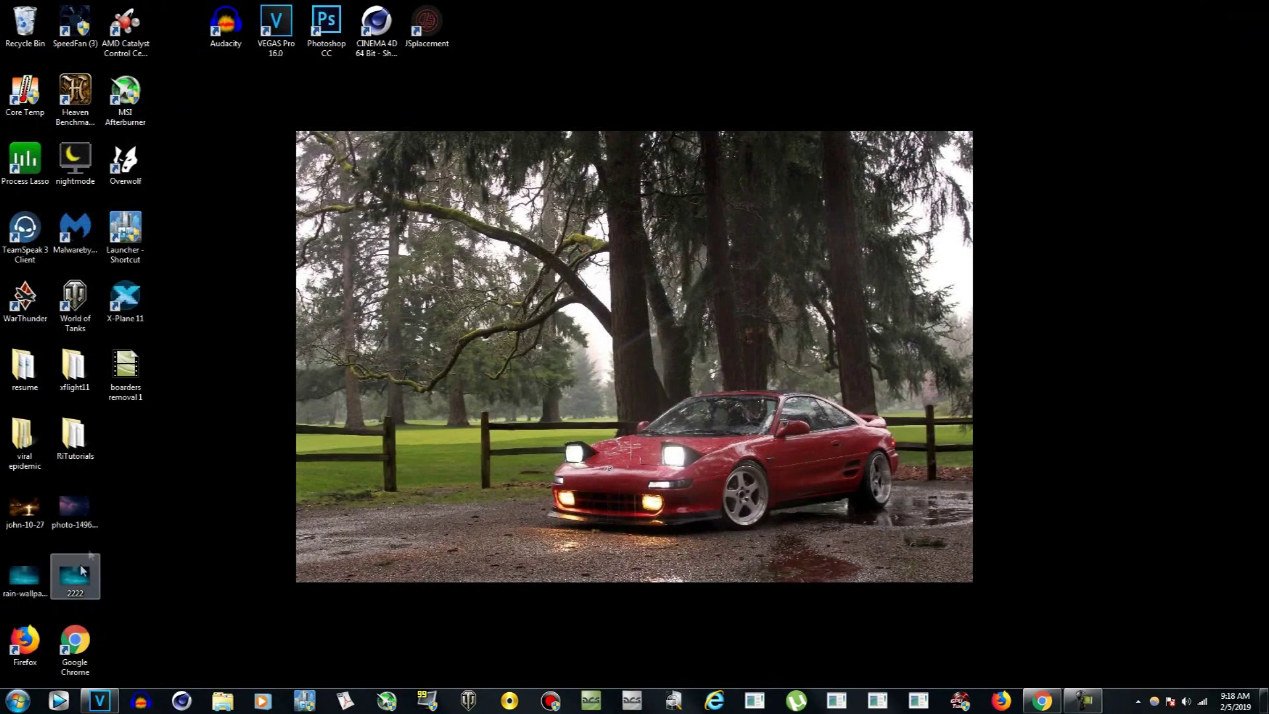
Drag the rain-wallpapers-images-For-Desktop-Wallpaper image from the desktop onto the timeline and open its Event Pan/Crop.
{"action": "left_click", "coordinate": [22, 581]}
{"action": "left_click_drag", "start_coordinate": [22, 574], "coordinate": [209, 501]}
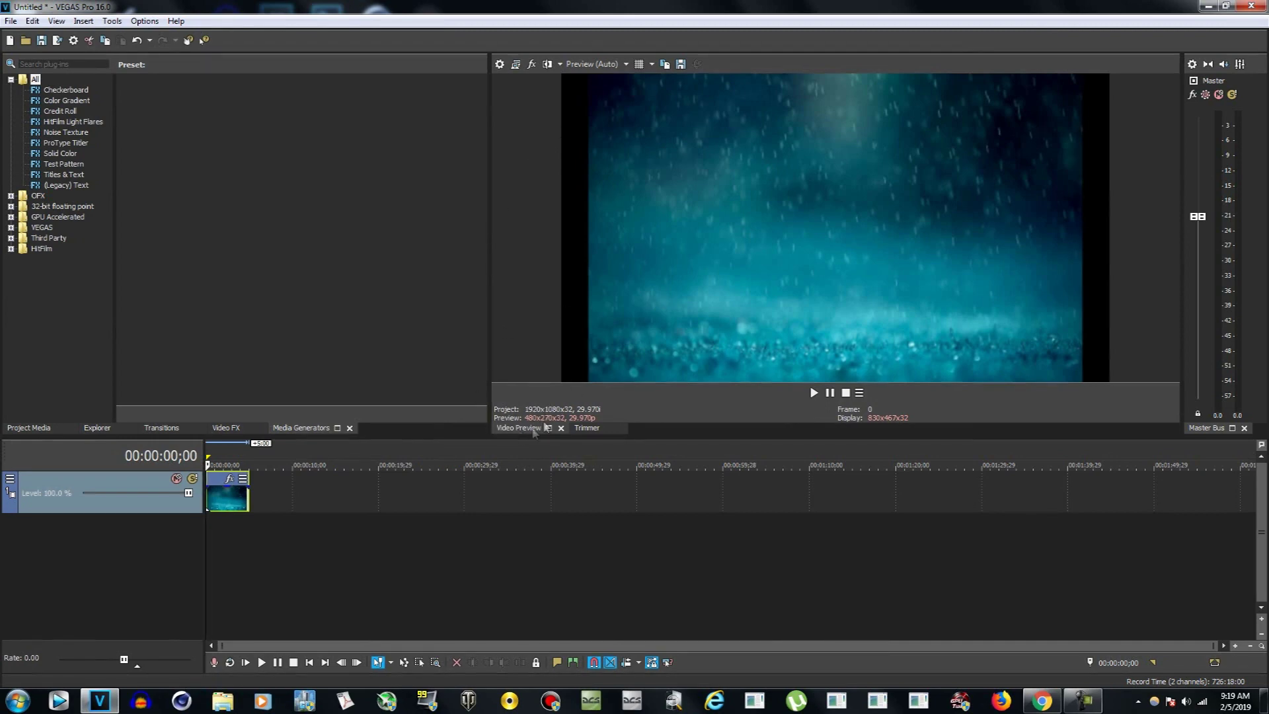
{"action": "scroll", "coordinate": [254, 521], "scroll_direction": "up", "scroll_amount": 6}
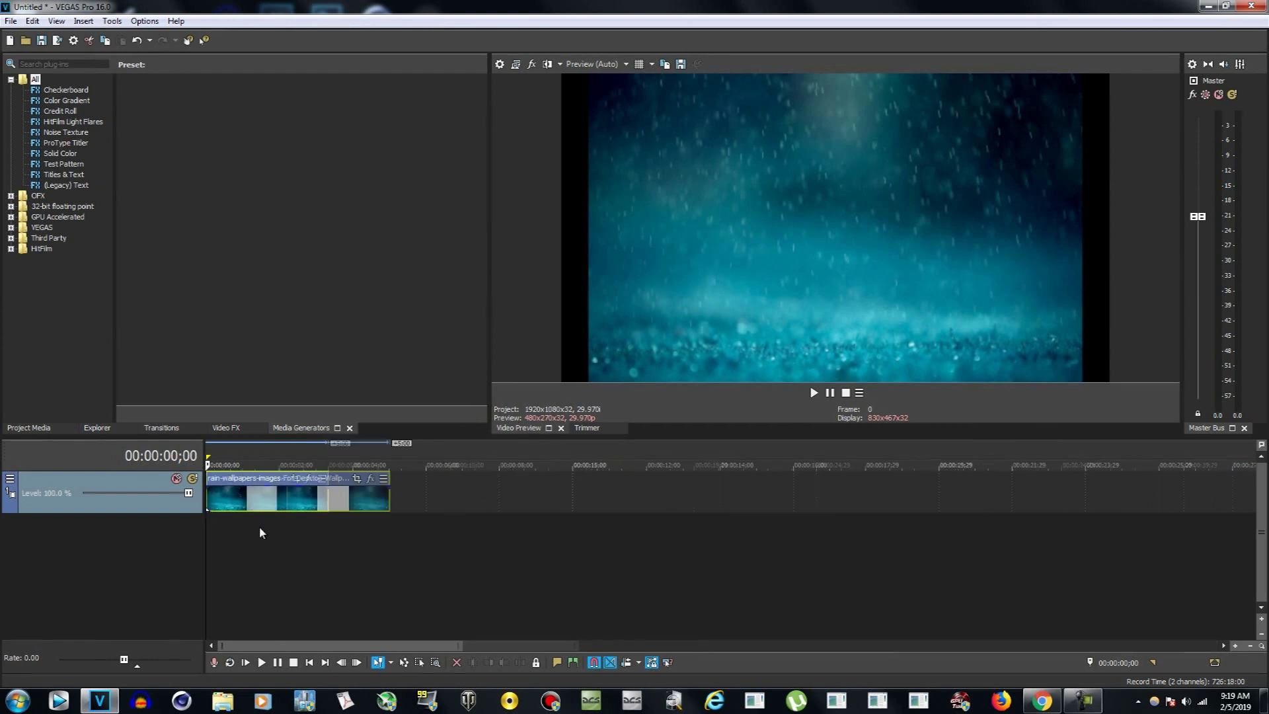
{"action": "scroll", "coordinate": [423, 522], "scroll_direction": "down", "scroll_amount": 2}
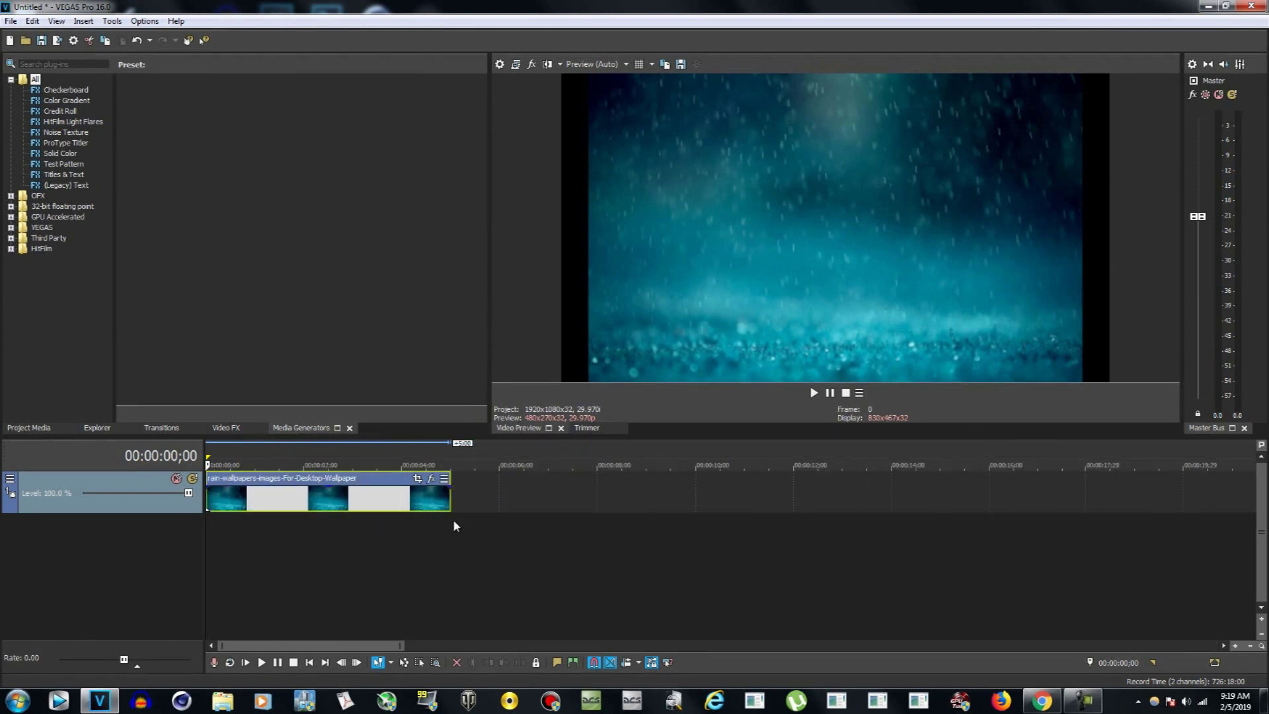
{"action": "left_click", "coordinate": [417, 478]}
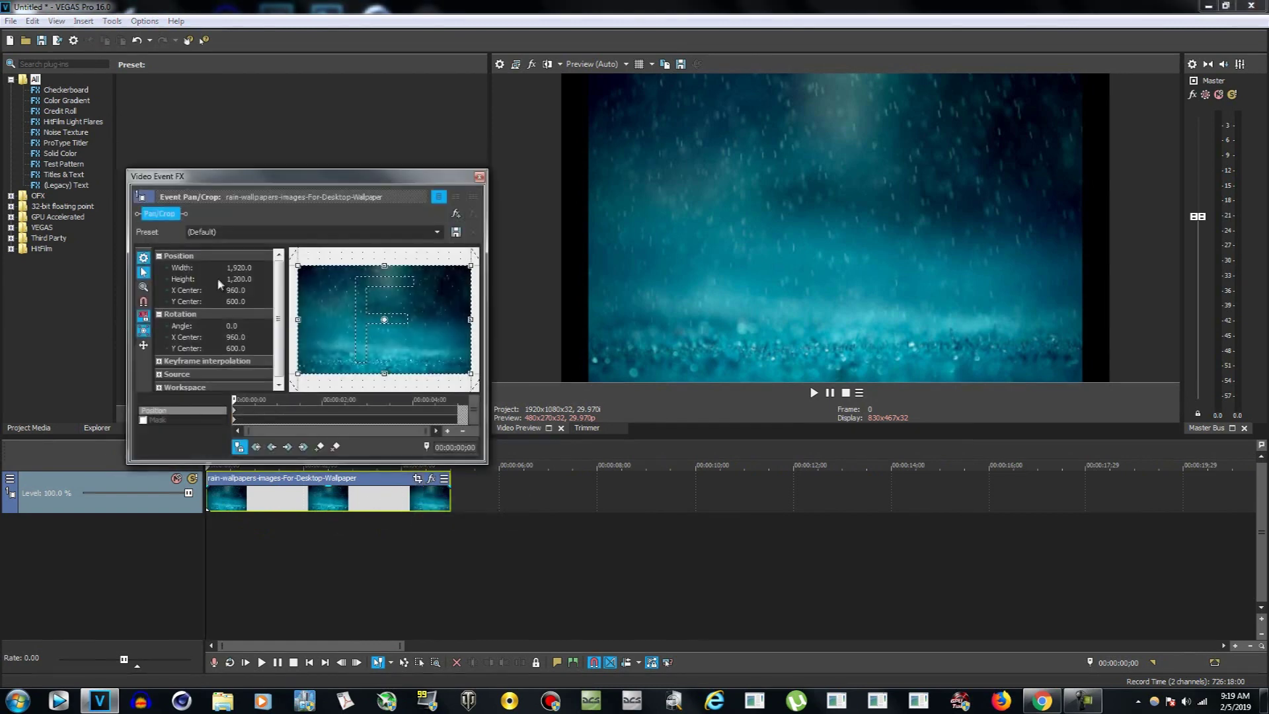
Set the rain clip's pan/crop Height to 1,080 and Width to 1,920, then close the Video Event FX window.
{"action": "left_click", "coordinate": [239, 278]}
{"action": "type", "text": "80"}
{"action": "key", "text": "Return"}
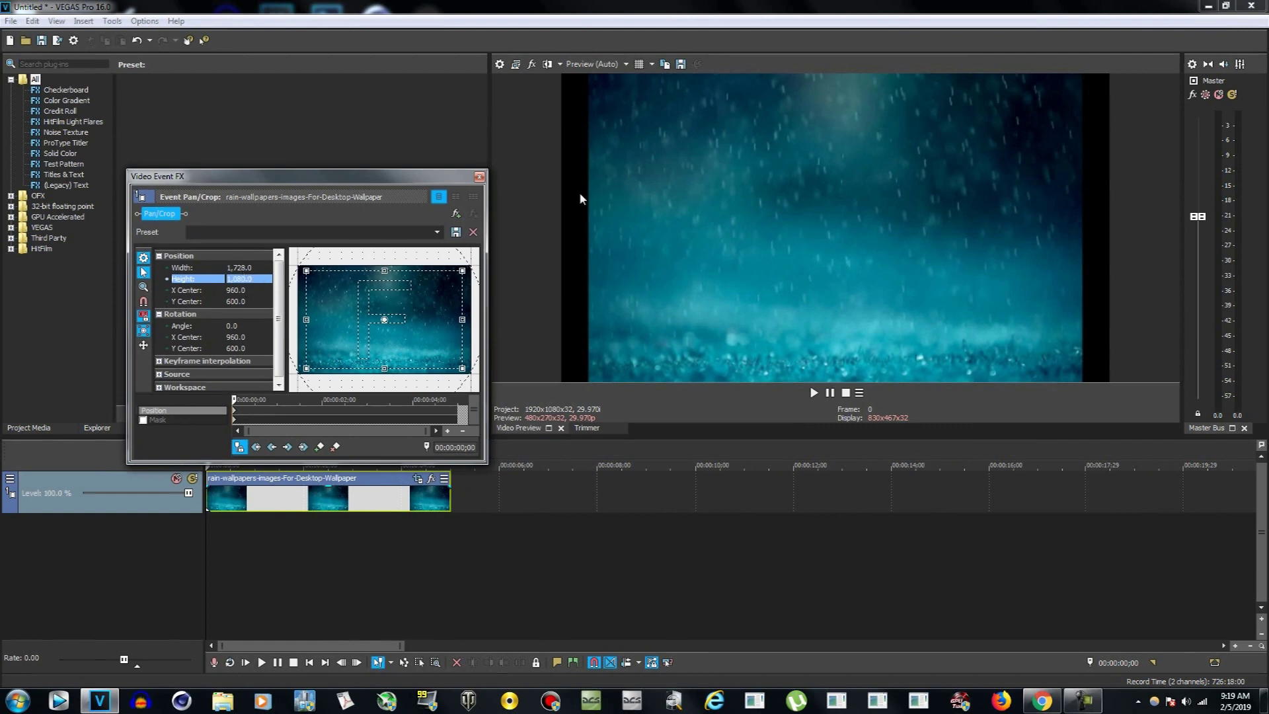
{"action": "left_click", "coordinate": [239, 268]}
{"action": "left_click", "coordinate": [233, 268]}
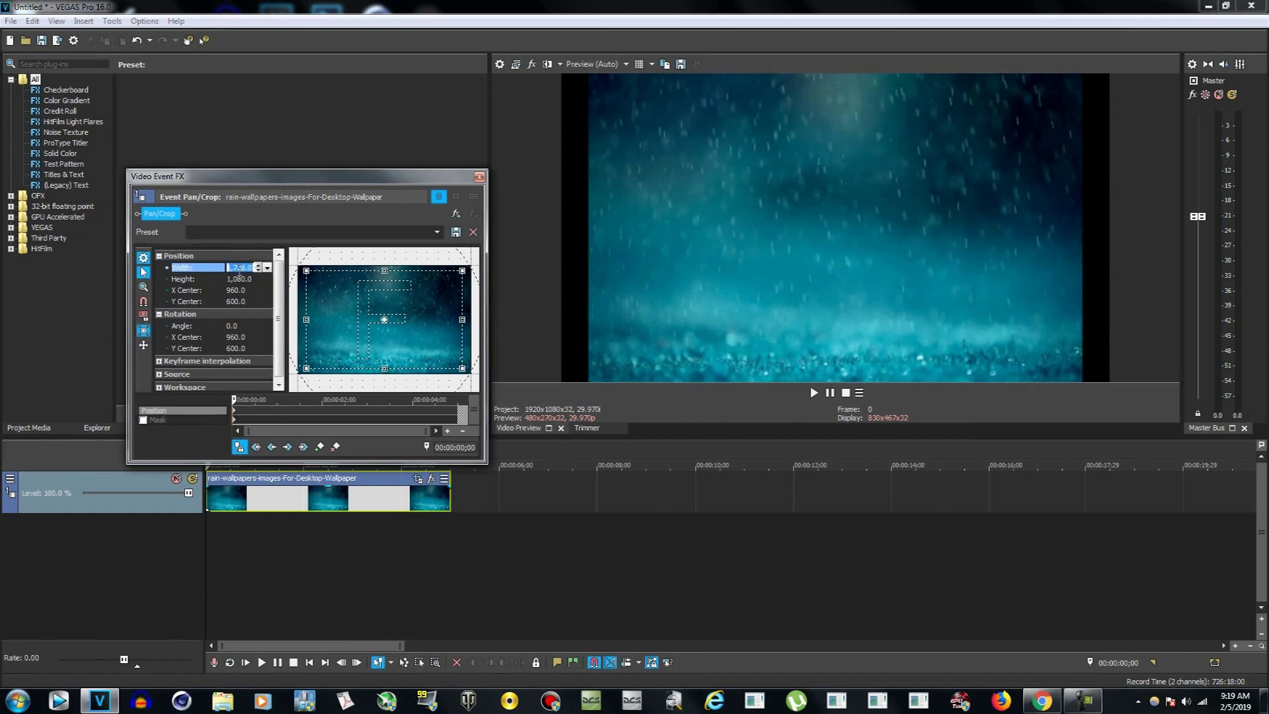
{"action": "type", "text": "1,920"}
{"action": "key", "text": "Return"}
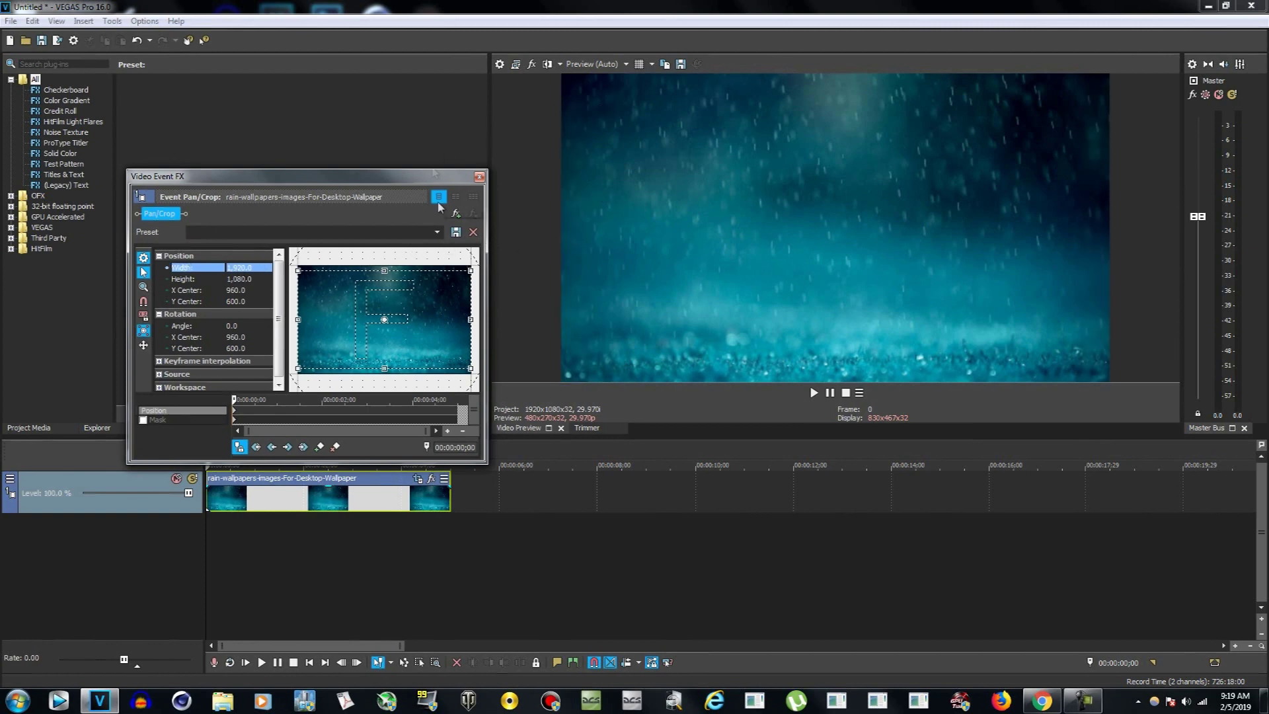
{"action": "left_click", "coordinate": [480, 179]}
Delete the rain clip from the timeline.
{"action": "left_click", "coordinate": [336, 500]}
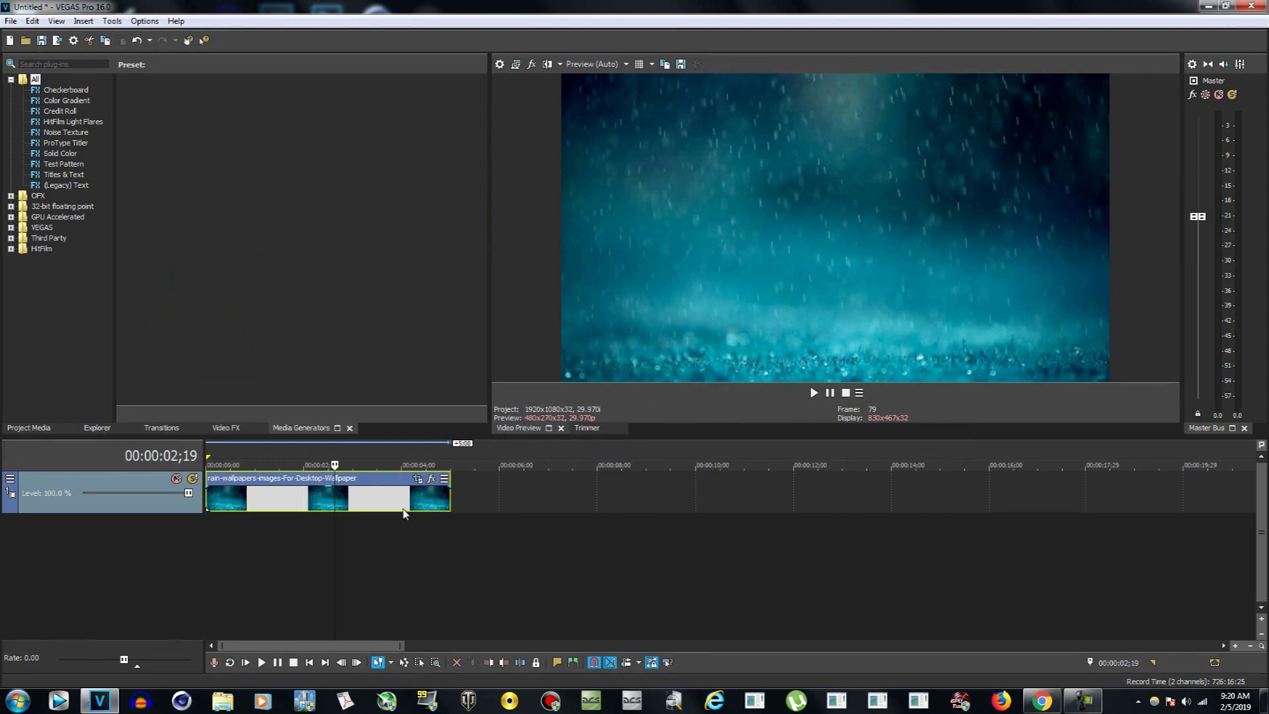
{"action": "left_click", "coordinate": [370, 509]}
{"action": "key", "text": "Delete"}
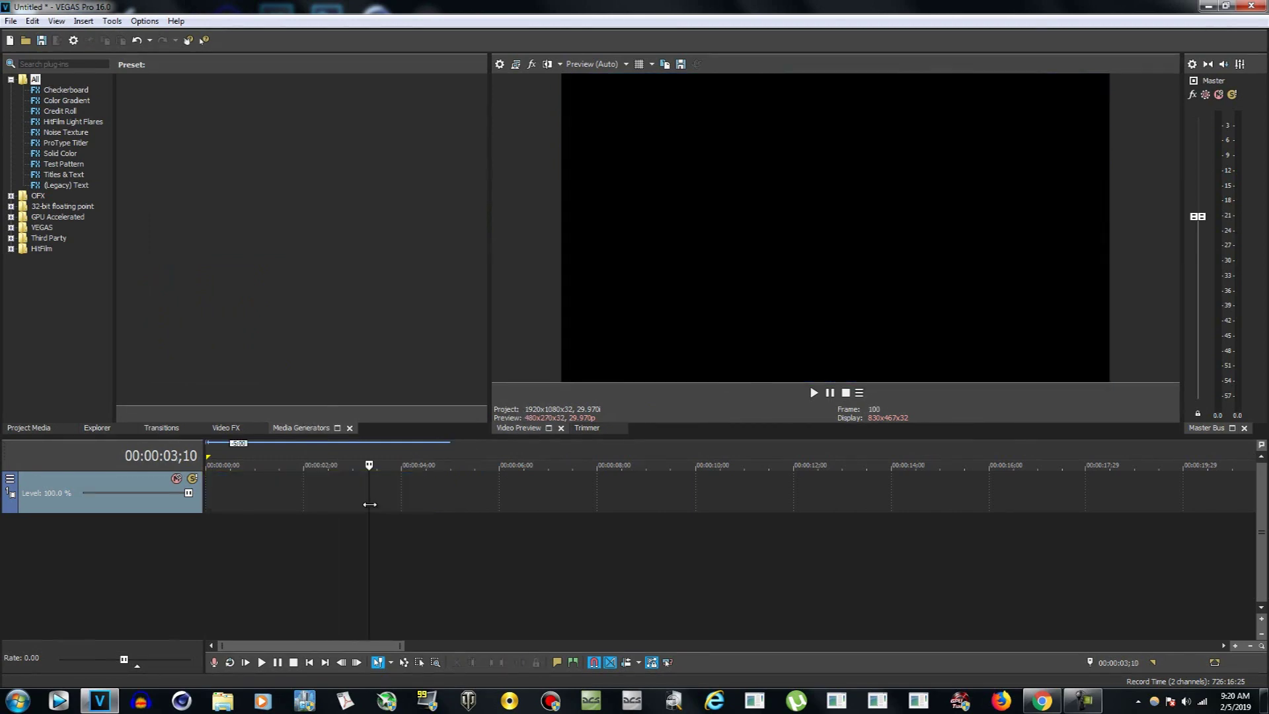
Drop the 2222 image from the desktop at the timeline start and open its Event Pan/Crop.
{"action": "left_click", "coordinate": [1204, 6]}
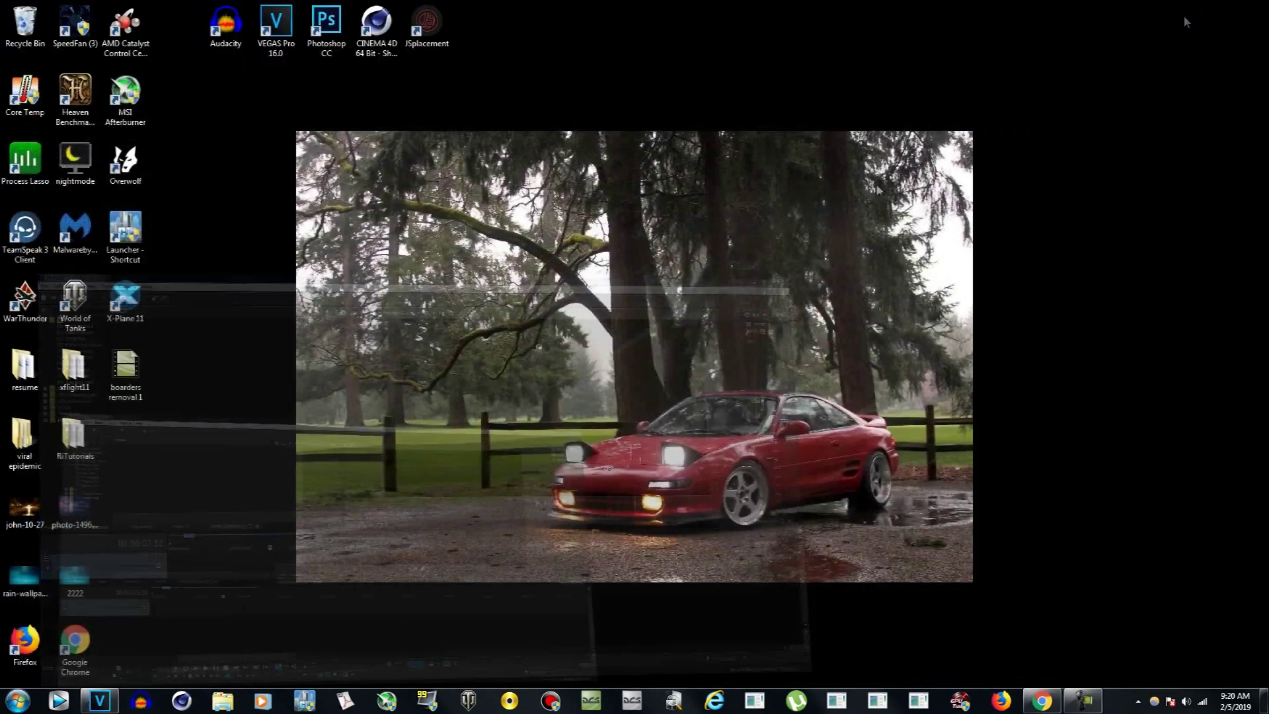
{"action": "left_click_drag", "start_coordinate": [89, 584], "coordinate": [208, 480]}
{"action": "left_click", "coordinate": [288, 541]}
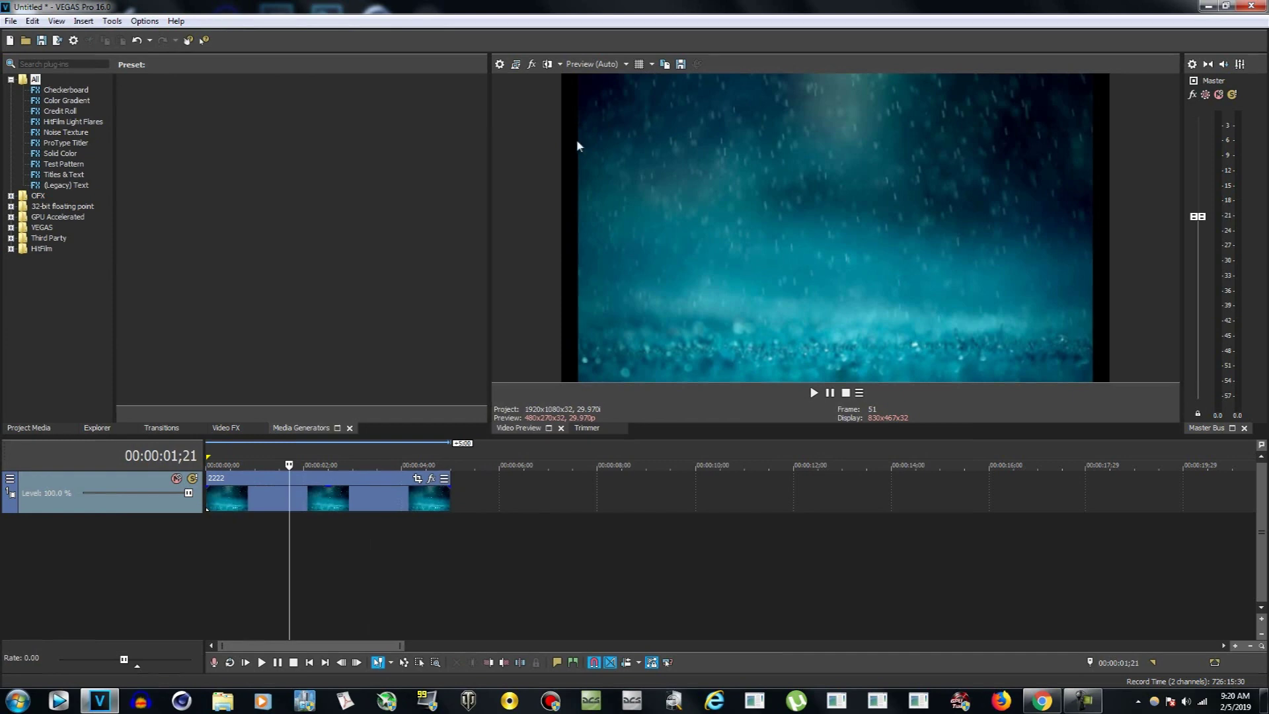
{"action": "left_click", "coordinate": [417, 479]}
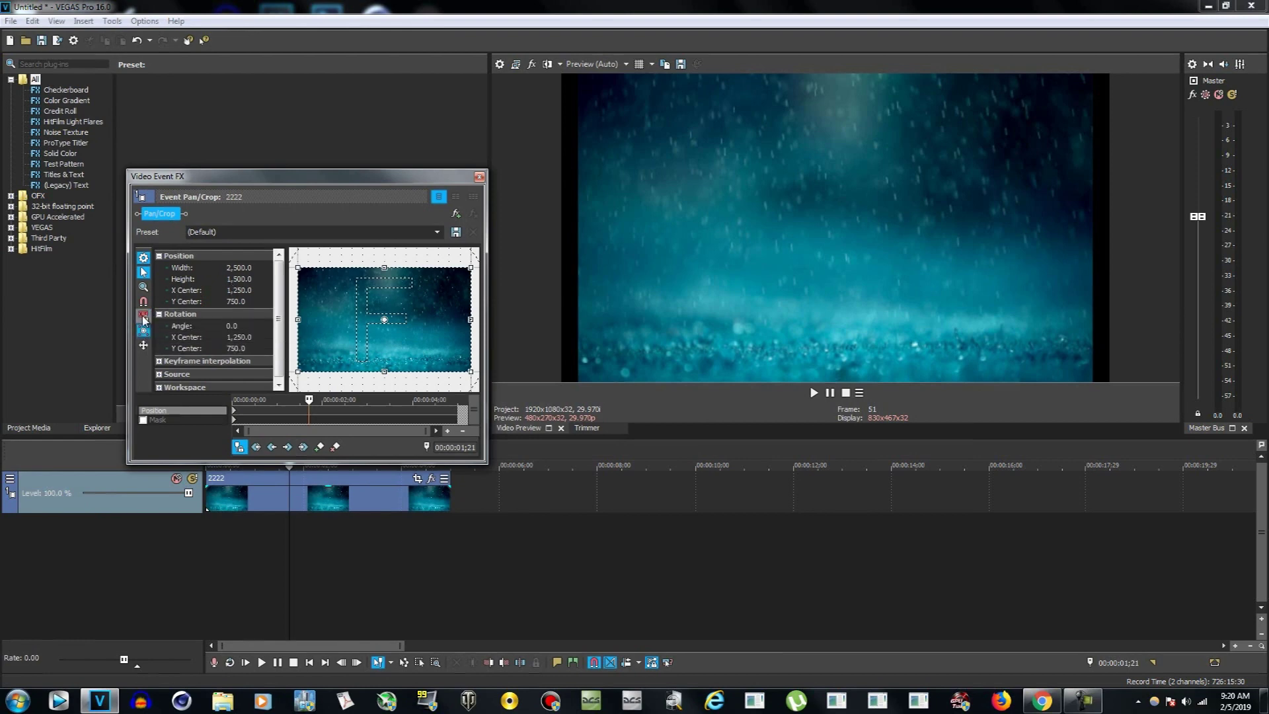
Set the 2222 clip's pan/crop Width to 1,920 and Height to 1,080.
{"action": "left_click", "coordinate": [242, 263]}
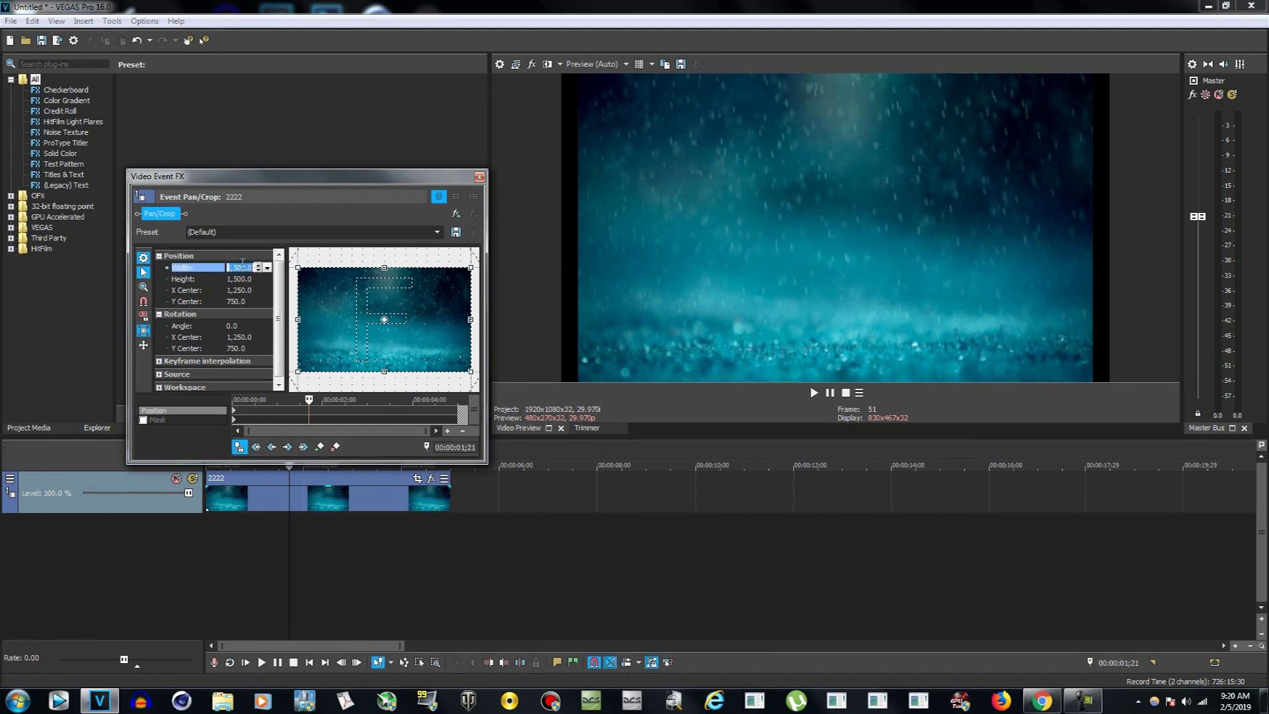
{"action": "type", "text": "1,9"}
{"action": "type", "text": "20"}
{"action": "key", "text": "Return"}
{"action": "left_click", "coordinate": [239, 279]}
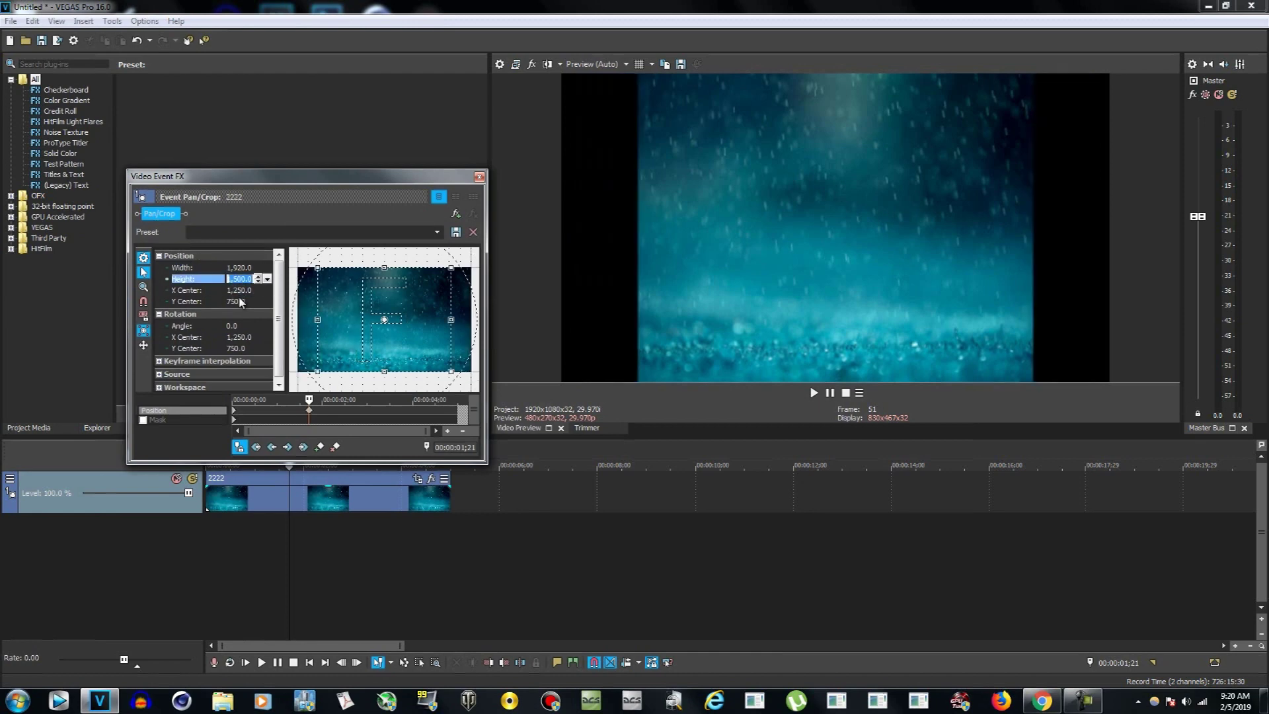
{"action": "type", "text": "1080"}
{"action": "key", "text": "Return"}
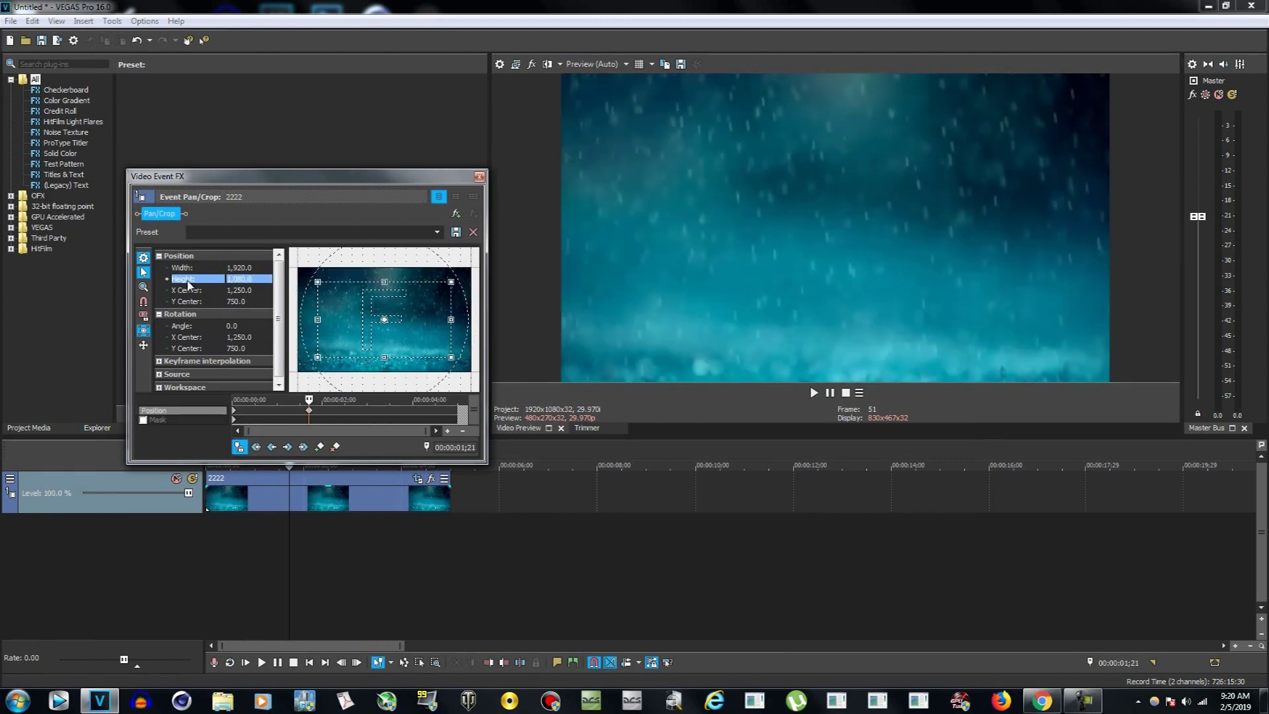
With Lock Aspect Ratio on, set Width to 2,500 so Height becomes 1,406.3, then toggle the lock.
{"action": "left_click", "coordinate": [145, 319]}
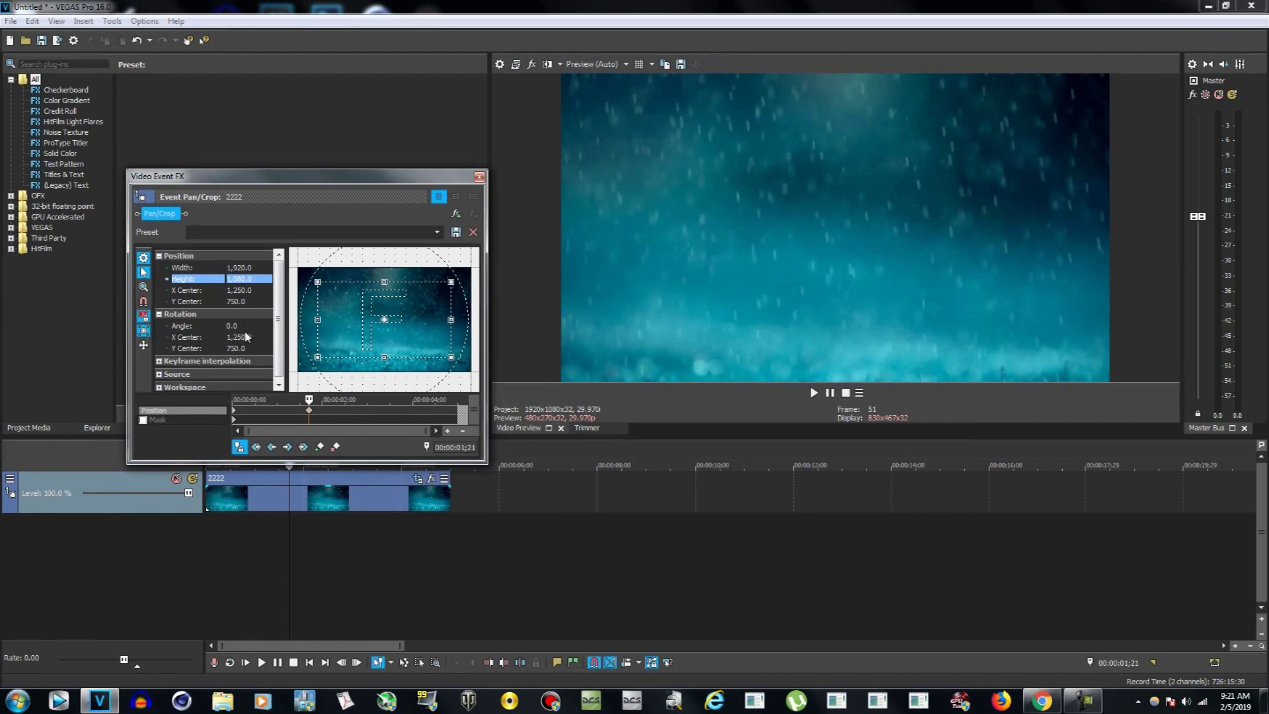
{"action": "left_click", "coordinate": [235, 267]}
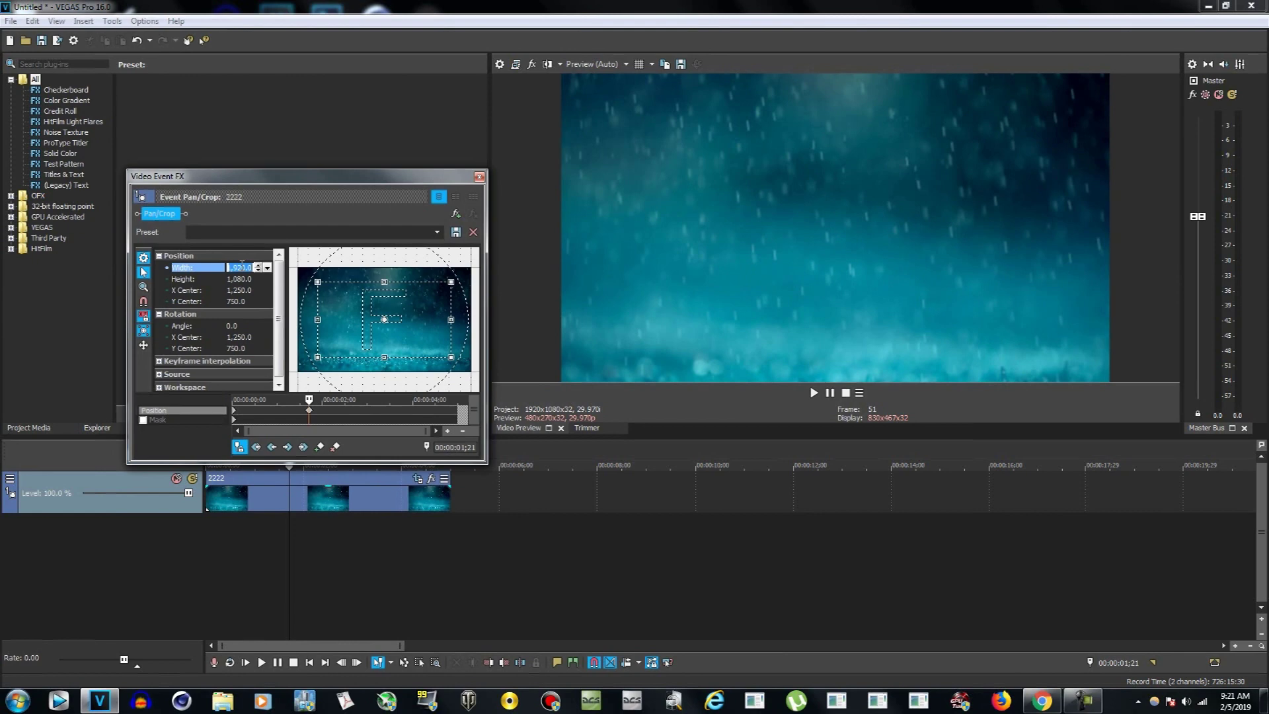
{"action": "type", "text": "2500"}
{"action": "key", "text": "Return"}
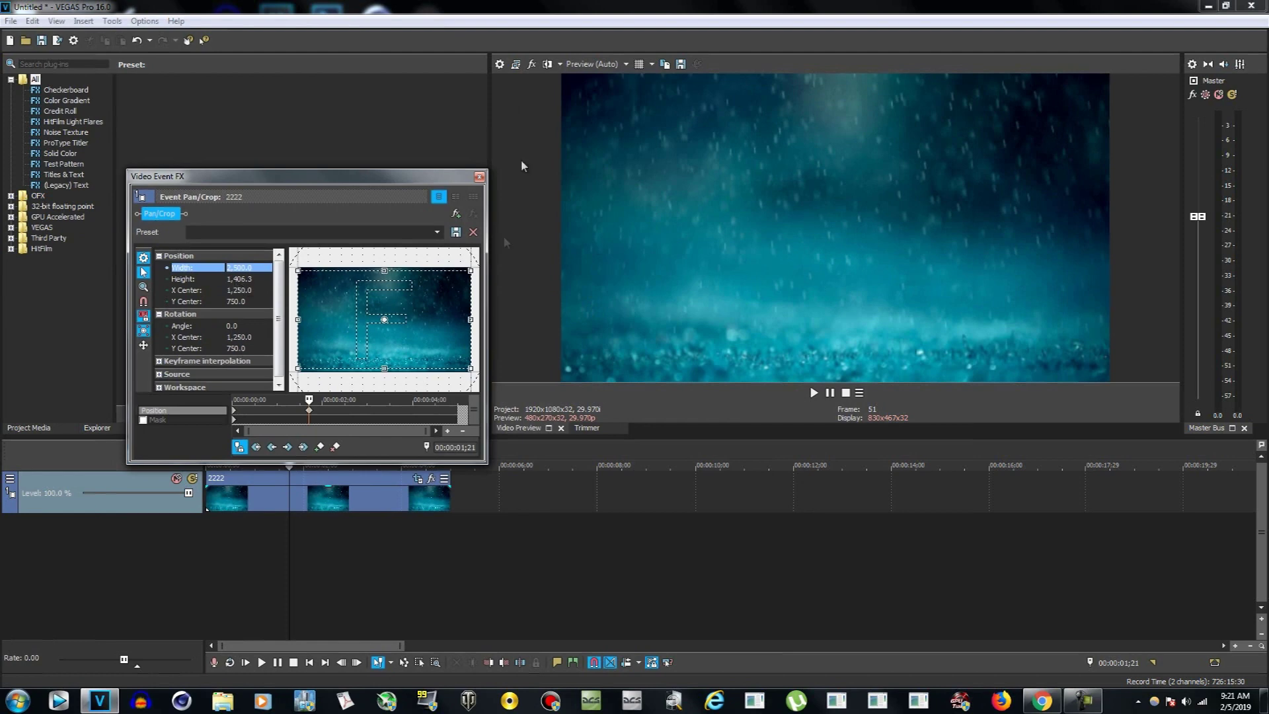
{"action": "left_click", "coordinate": [144, 316]}
Close the 2222 clip's Video Event FX window, leaving the image filling the preview.
{"action": "left_click", "coordinate": [480, 177]}
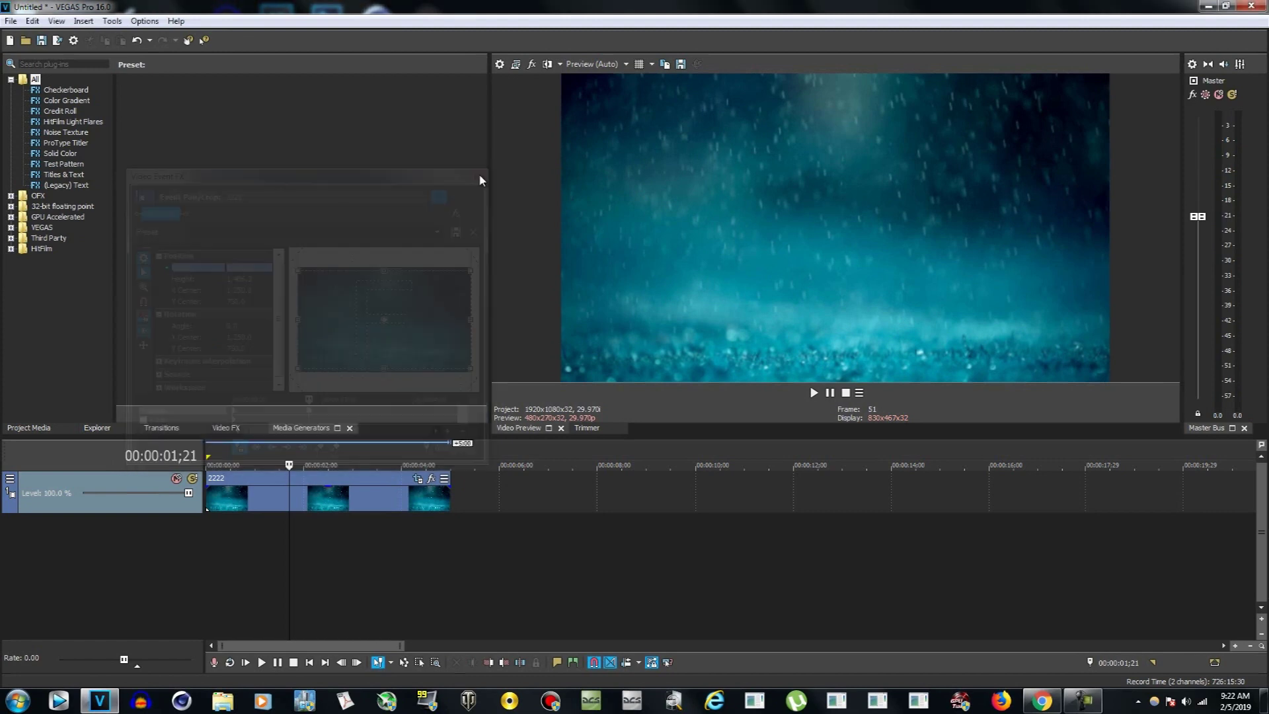
{"action": "left_click", "coordinate": [1094, 708]}
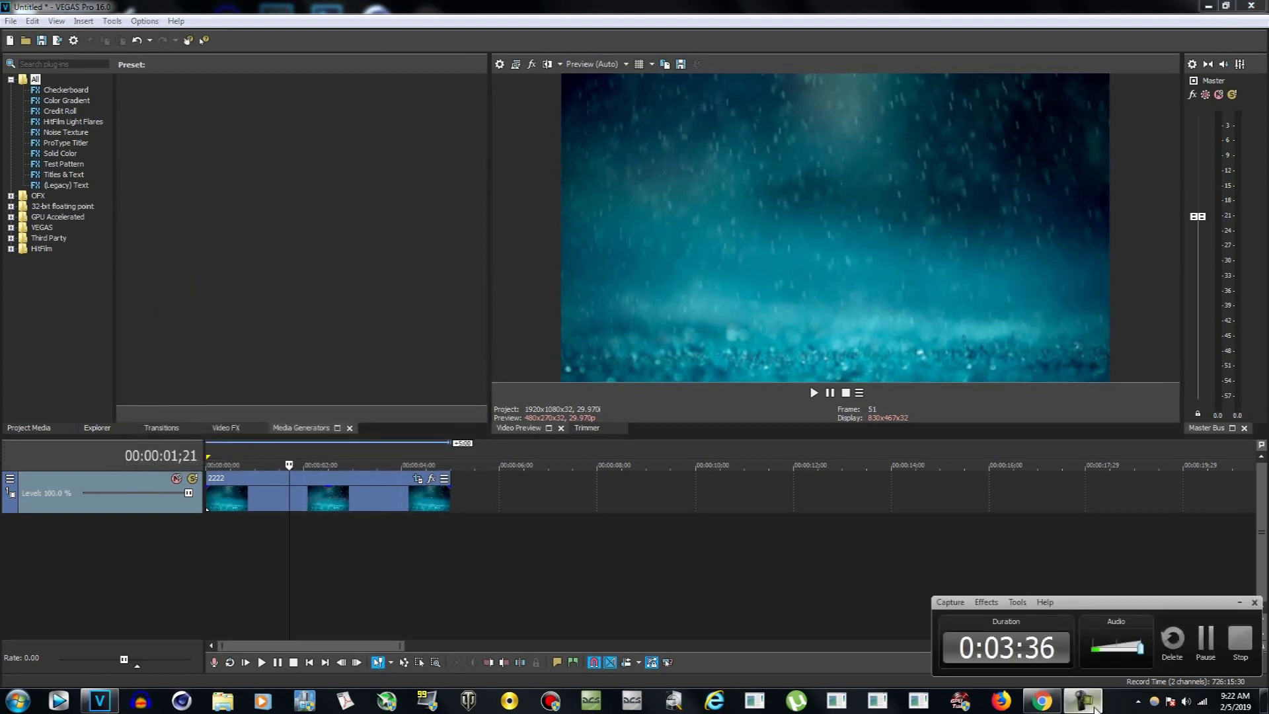